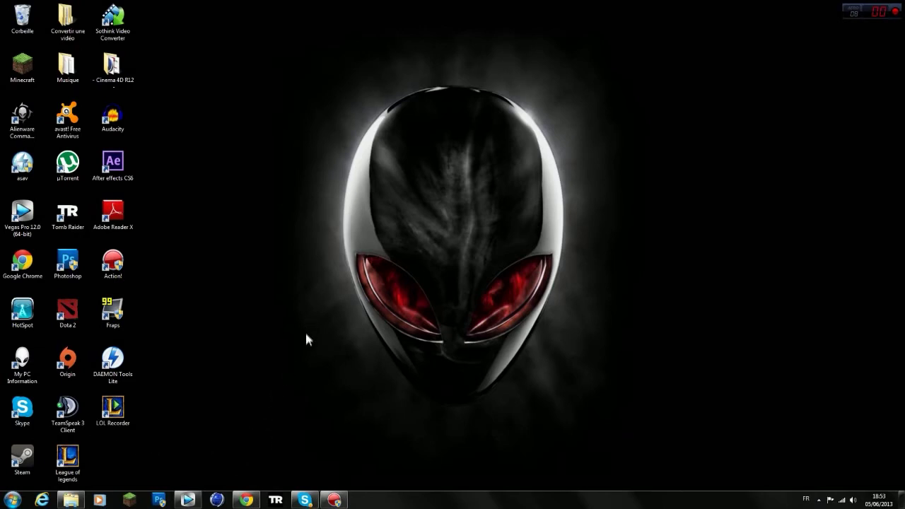
Restore the Chrome window showing the blank AwesomenessTV partnership termination request form
click(248, 500)
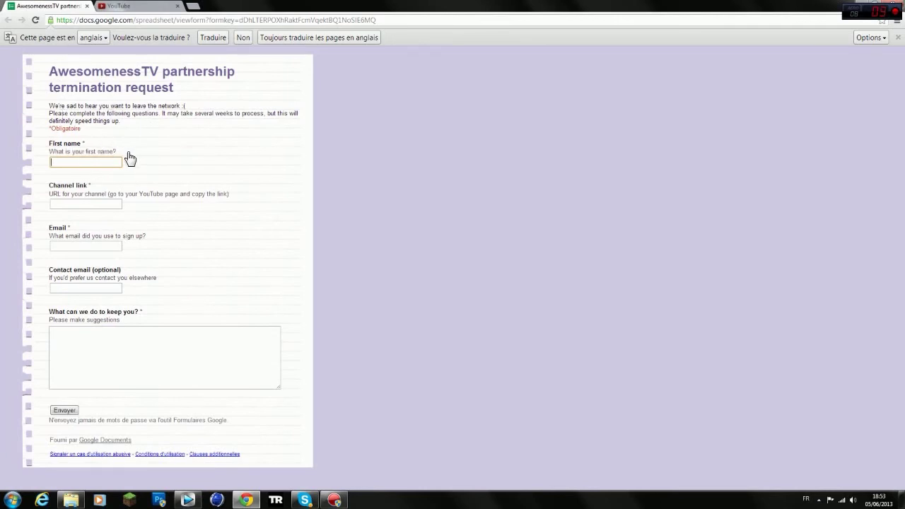
click(103, 353)
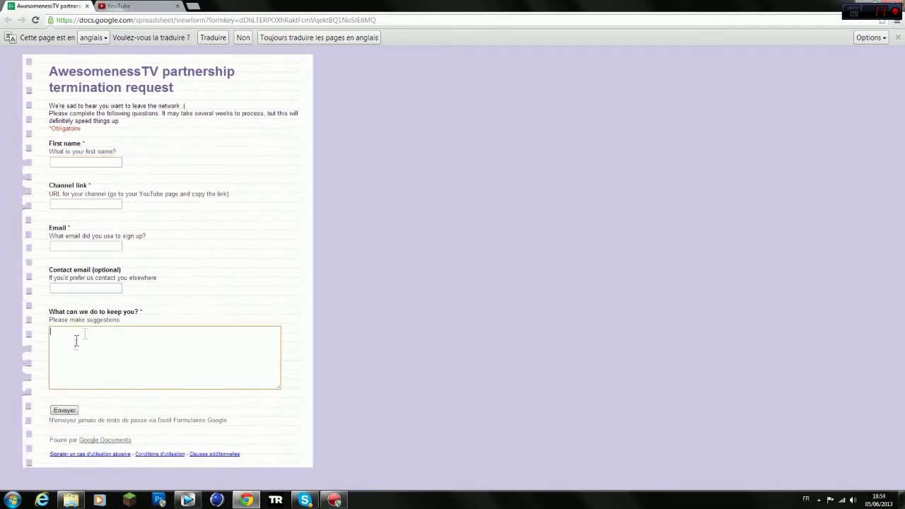
click(80, 163)
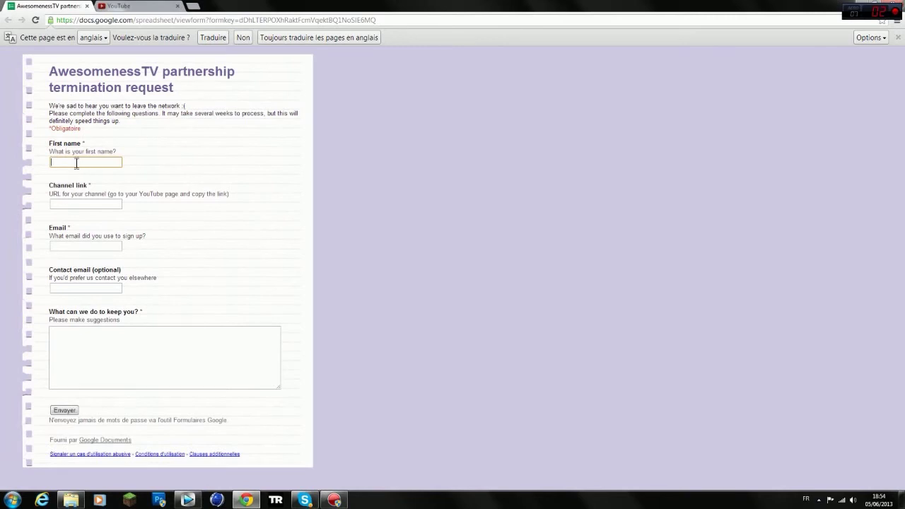
click(50, 129)
click(105, 207)
click(100, 7)
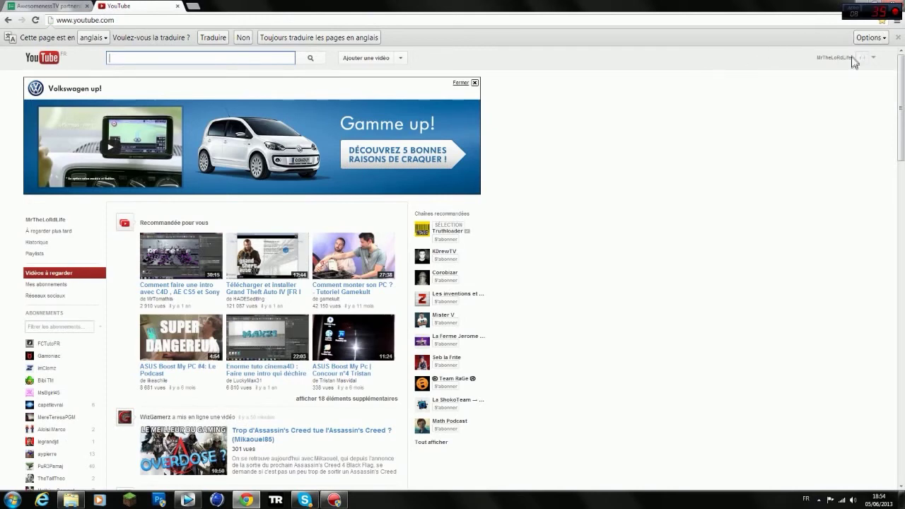
Open your own channel page in the YouTube tab for its link, then return to the termination form
click(859, 58)
click(830, 84)
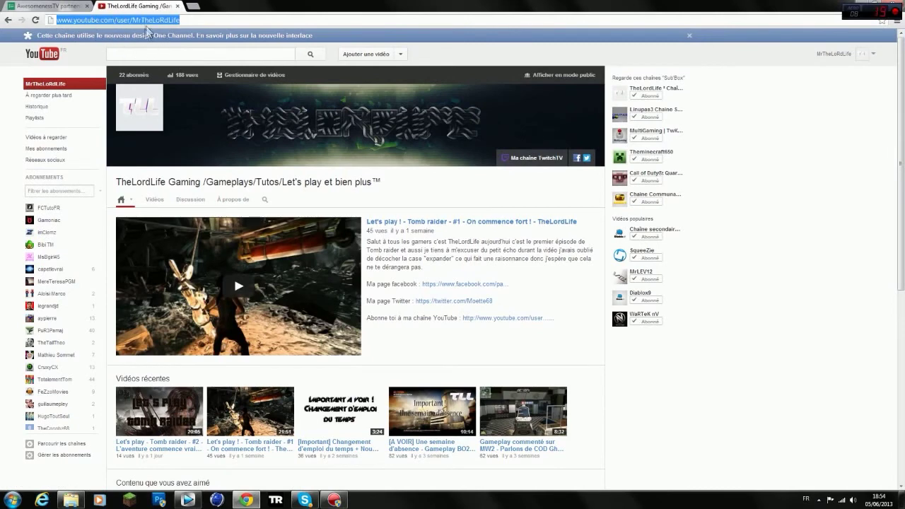
click(49, 9)
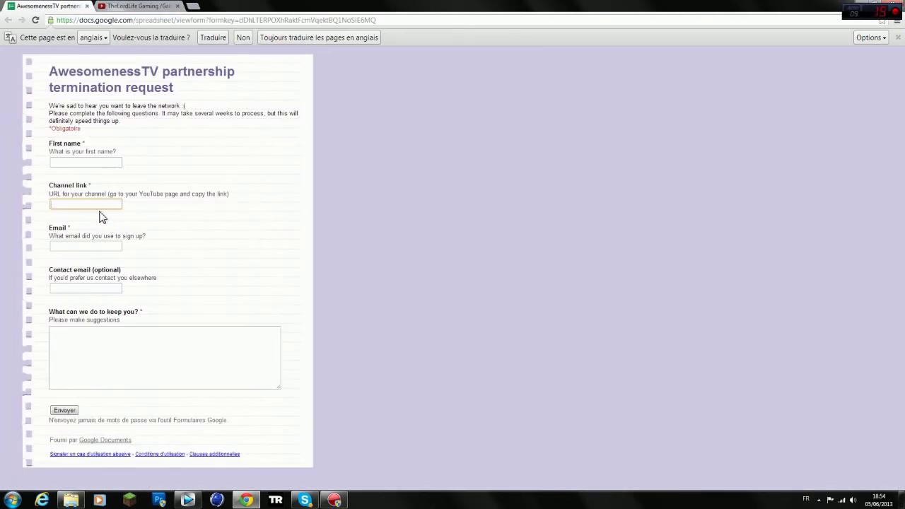
click(92, 252)
click(63, 288)
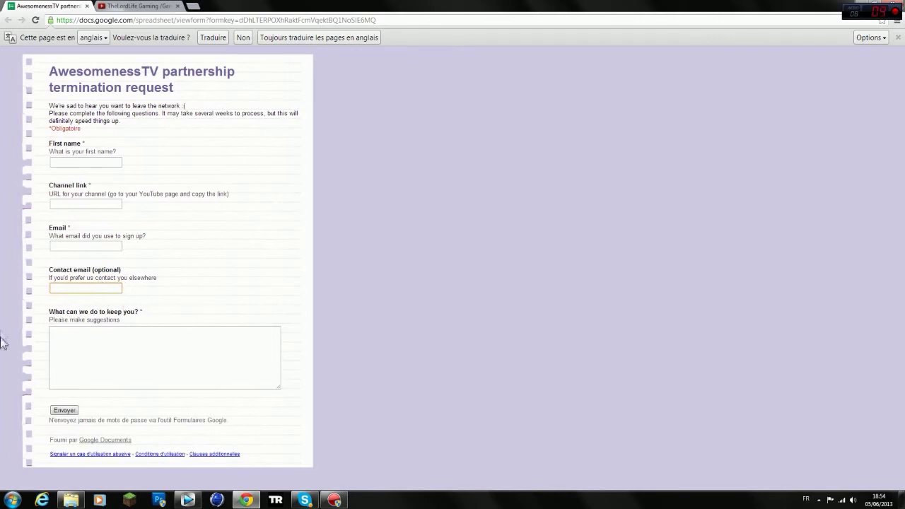
click(116, 361)
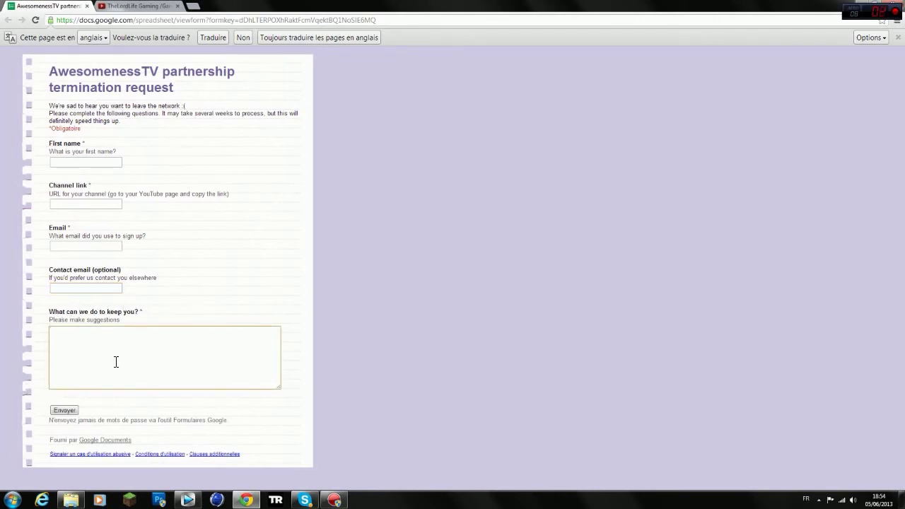